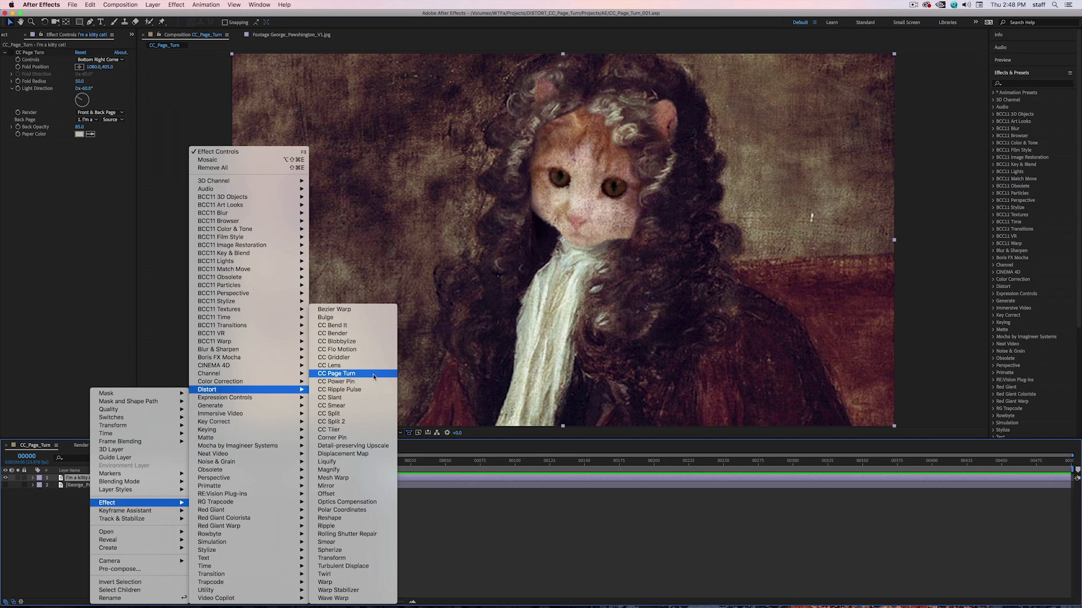
Step: Cycle the CC Page Turn Controls through Top Left, Top Right and Bottom Left, ending on Bottom Right Corner
click(450, 371)
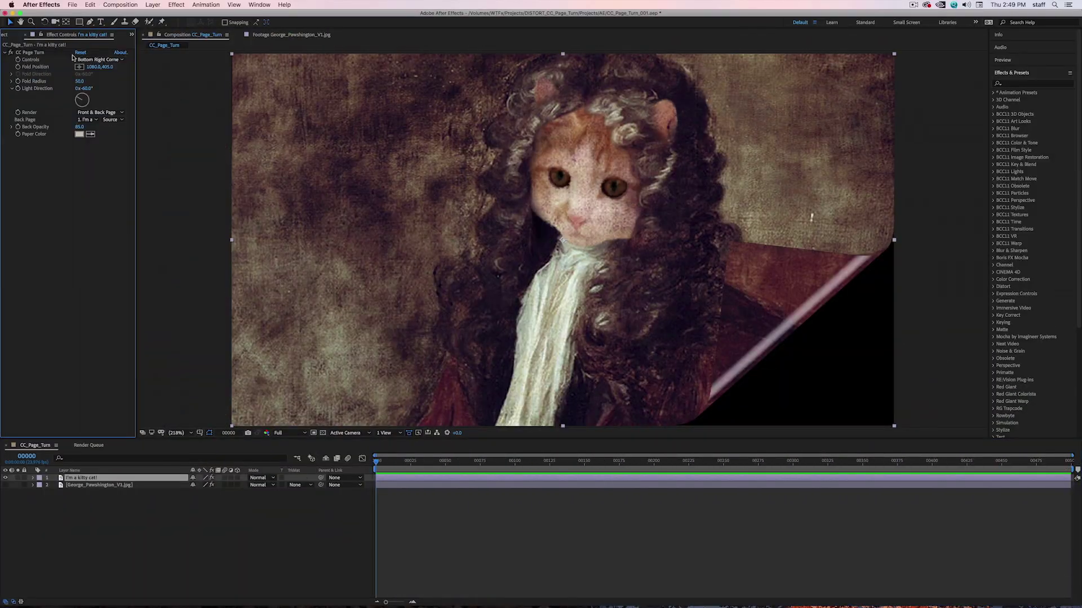
click(106, 60)
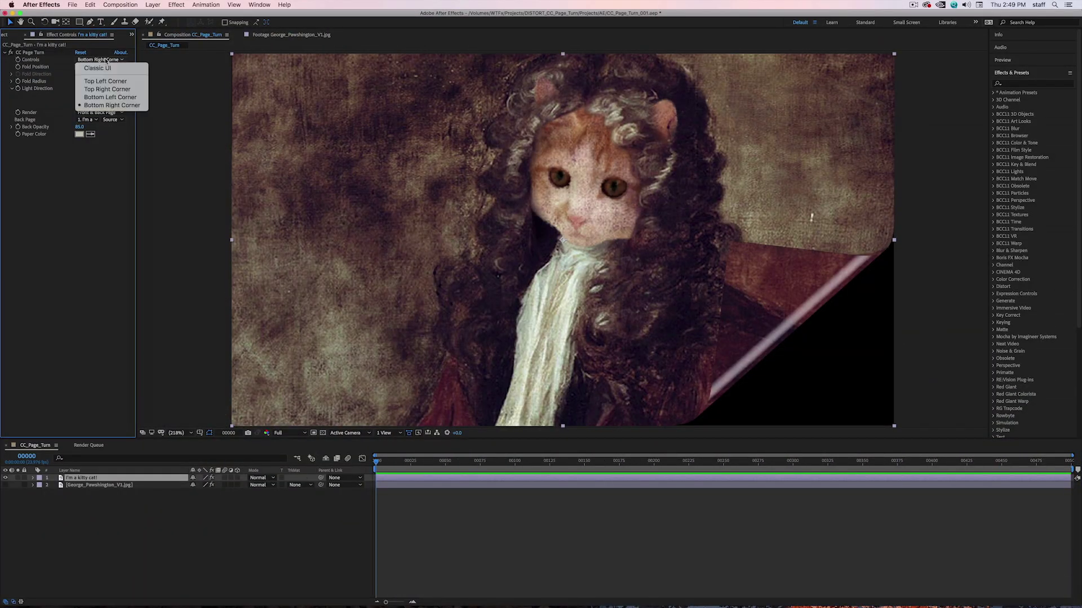
click(138, 81)
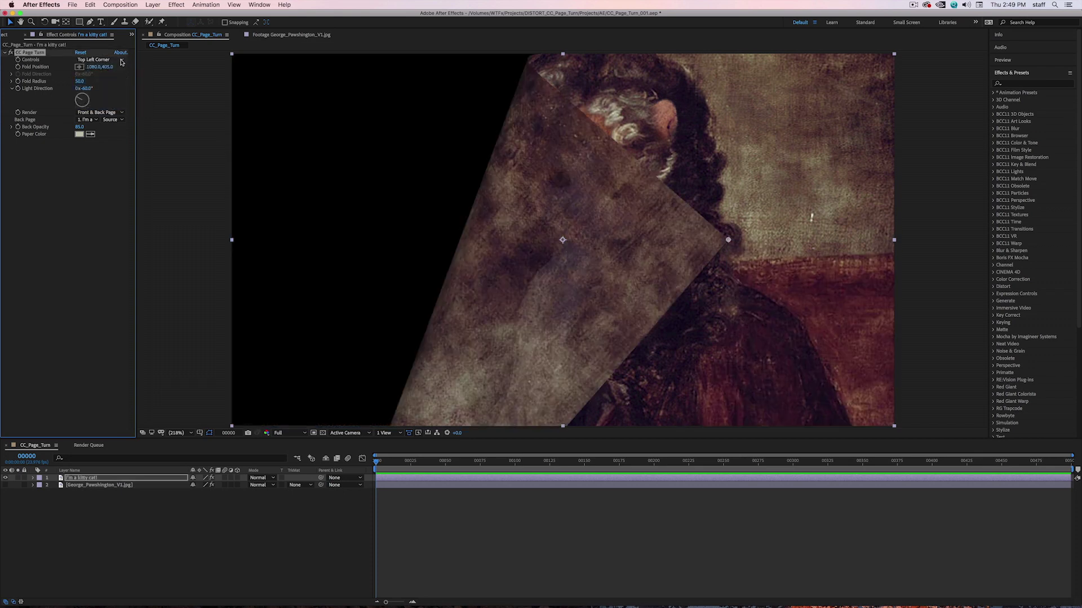
click(121, 61)
click(120, 89)
click(120, 60)
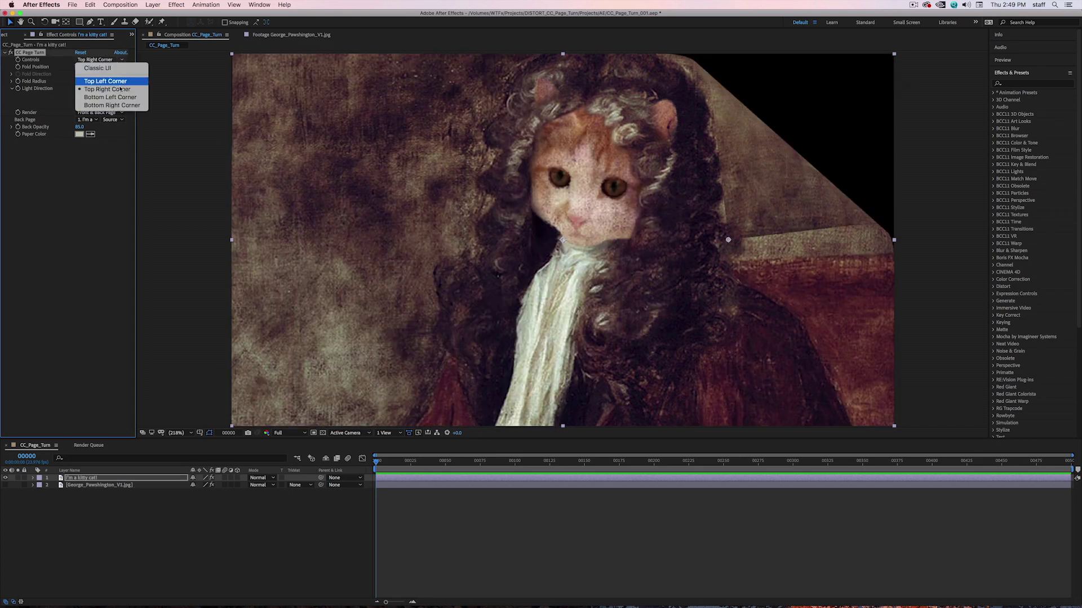
click(111, 97)
click(113, 60)
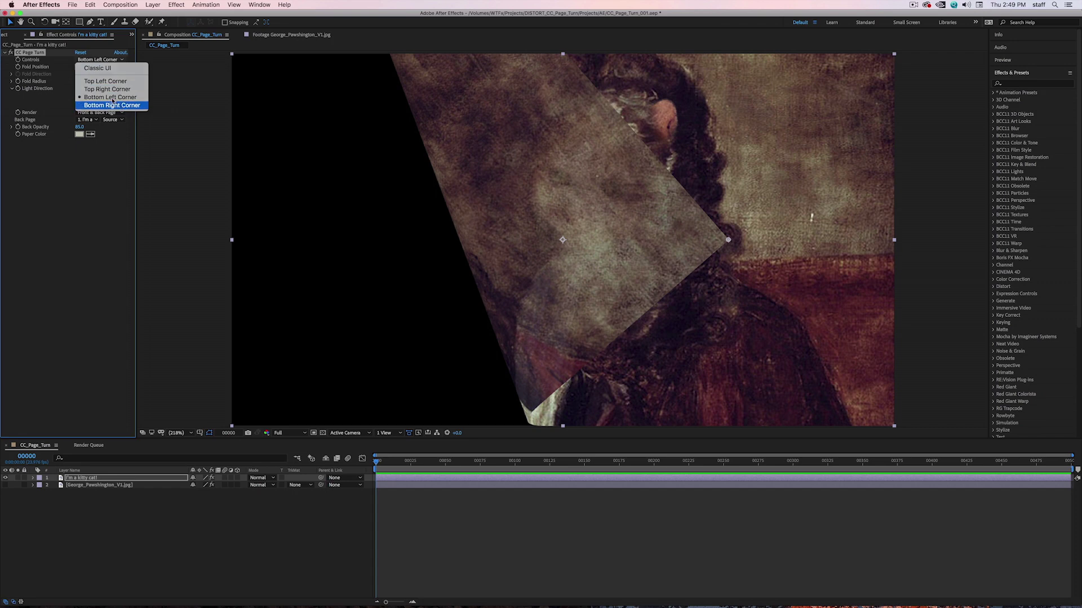
click(112, 105)
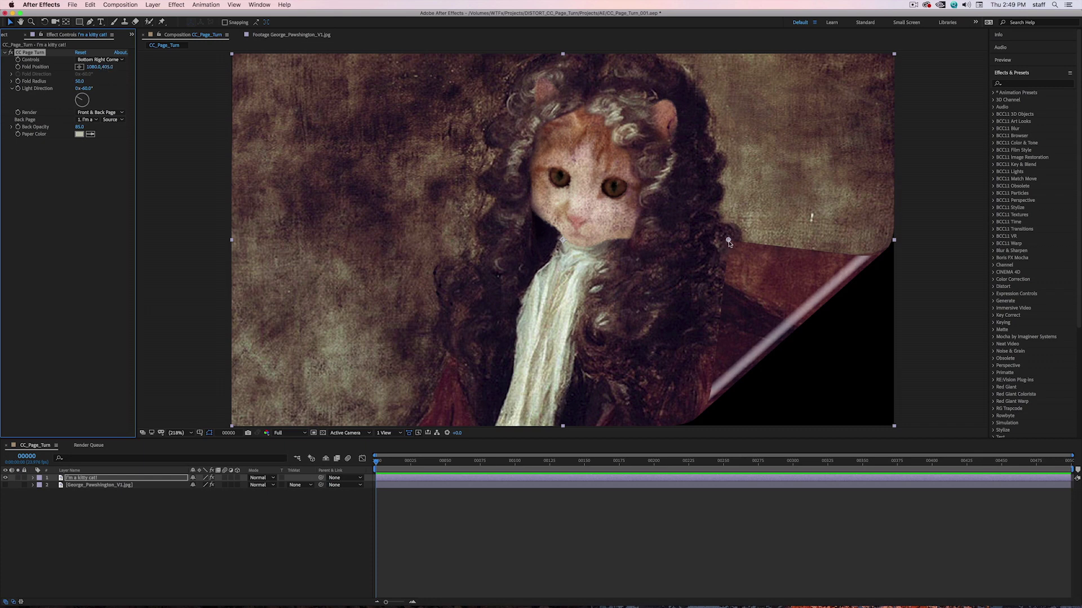
Step: Drag the fold point to enlarge the curl, then target Fold Position at about 793.5, 283.8 on the portrait
click(728, 242)
drag(729, 242, 467, 168)
drag(96, 69, 62, 67)
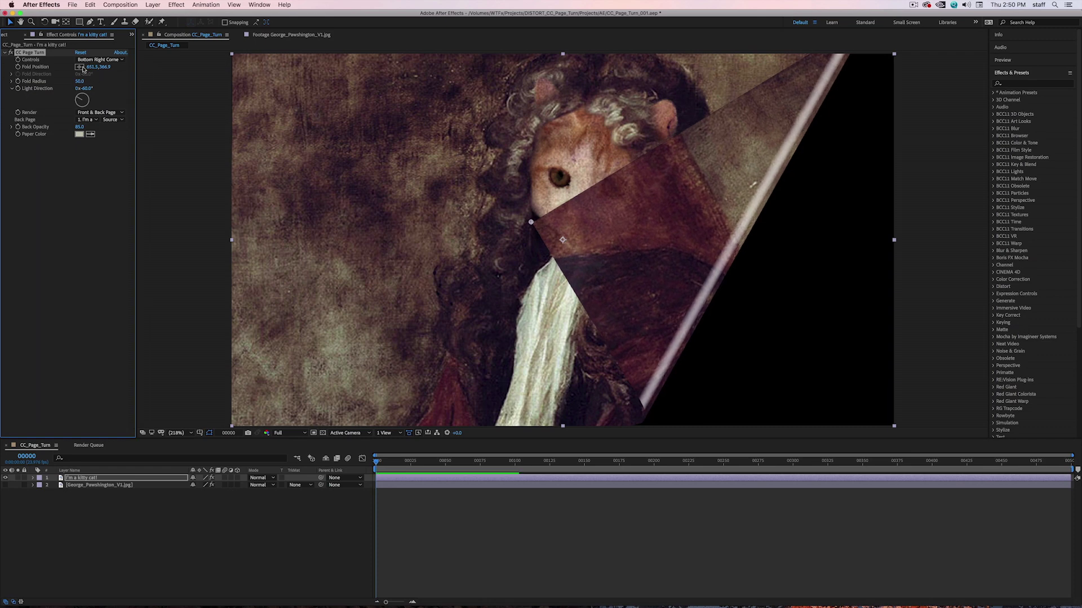
click(80, 67)
click(596, 183)
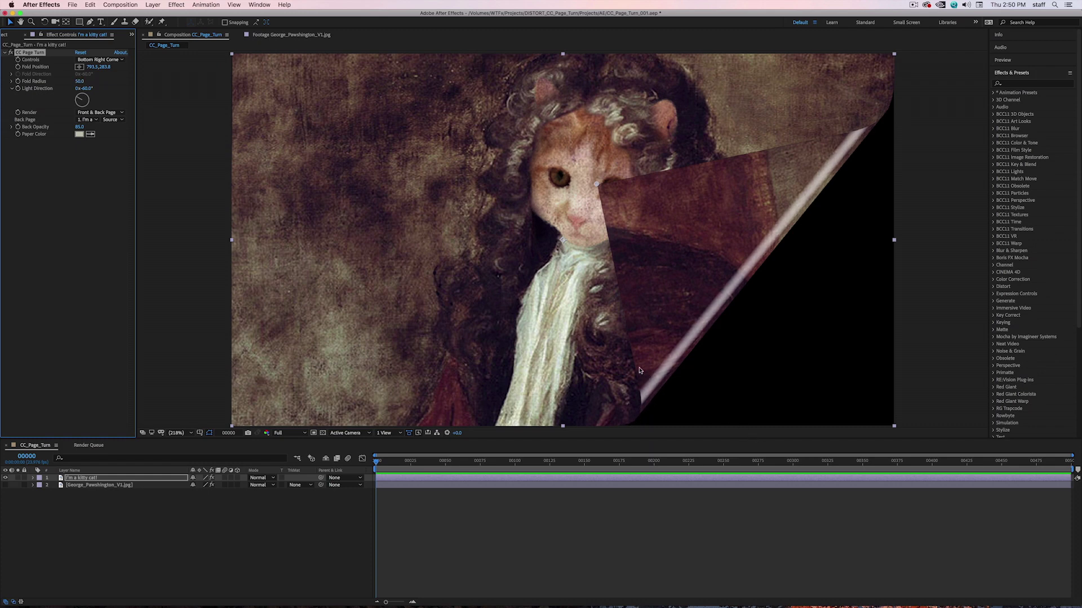
drag(80, 82, 842, 170)
key(super+z)
key(super+z)
mouse_move(79, 100)
mouse_down()
mouse_move(81, 113)
mouse_move(74, 92)
mouse_up()
Step: Switch Render to Front Page, then back to Front & Back Page
click(89, 114)
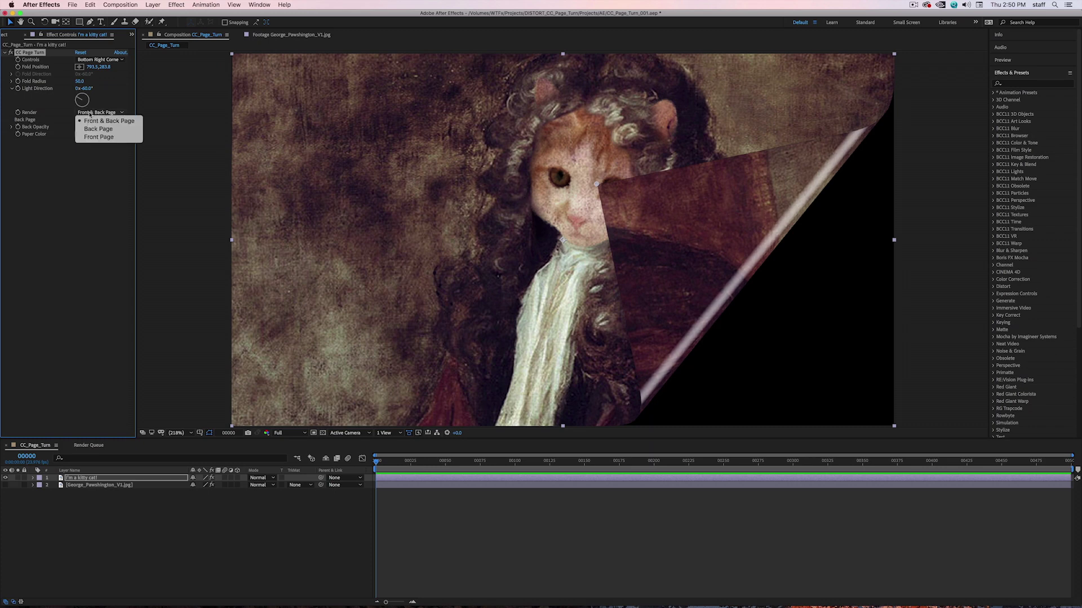
click(121, 137)
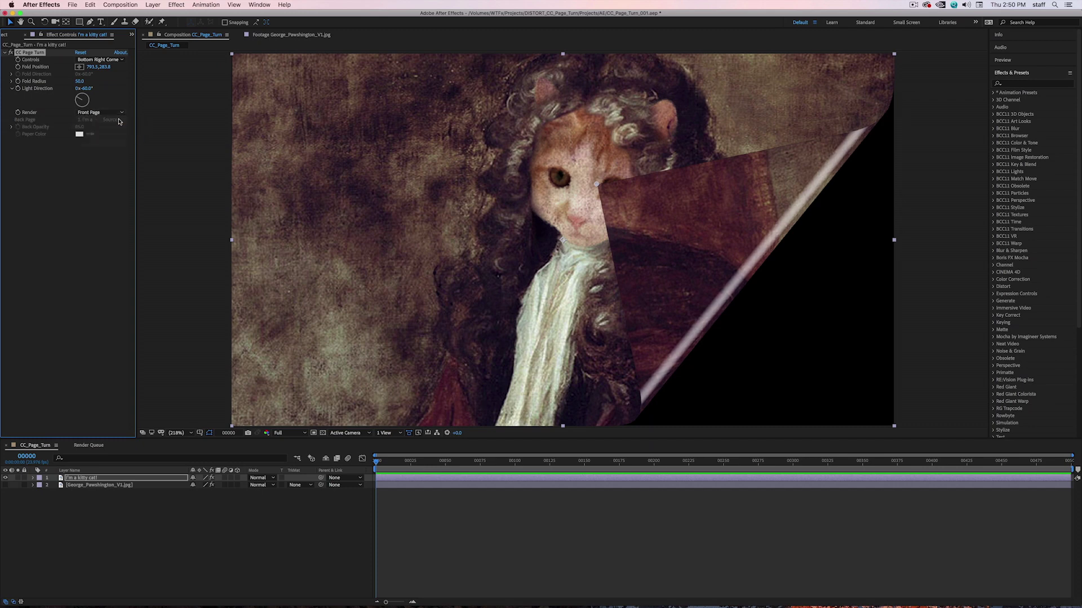
click(117, 113)
click(117, 117)
click(117, 117)
click(107, 121)
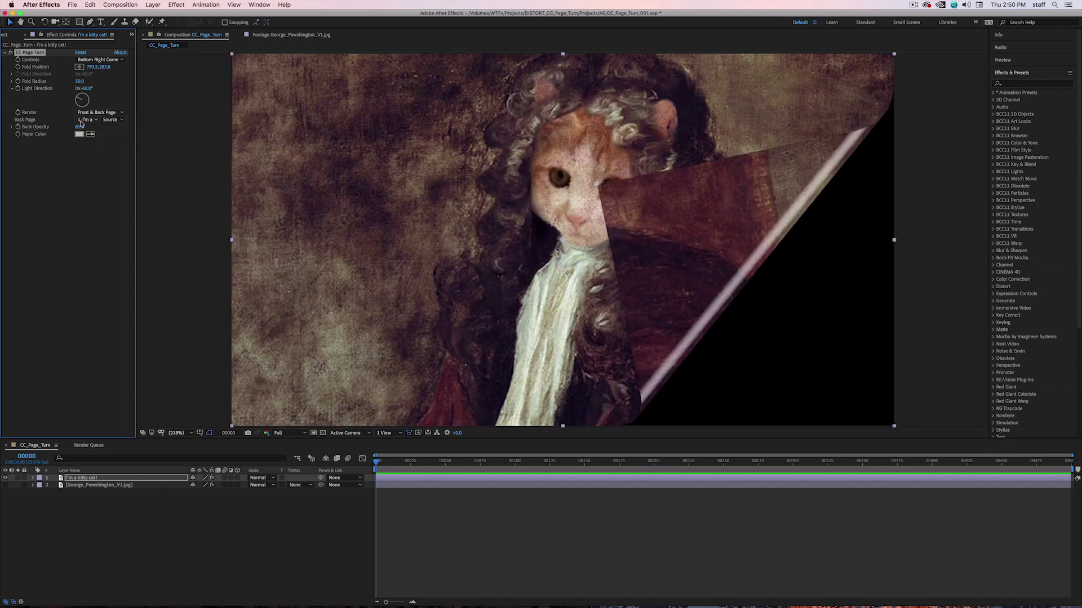
Step: Preview the George_Pawshington_V1.jpg layer, then set it as the cat layer's Back Page
double_click(97, 485)
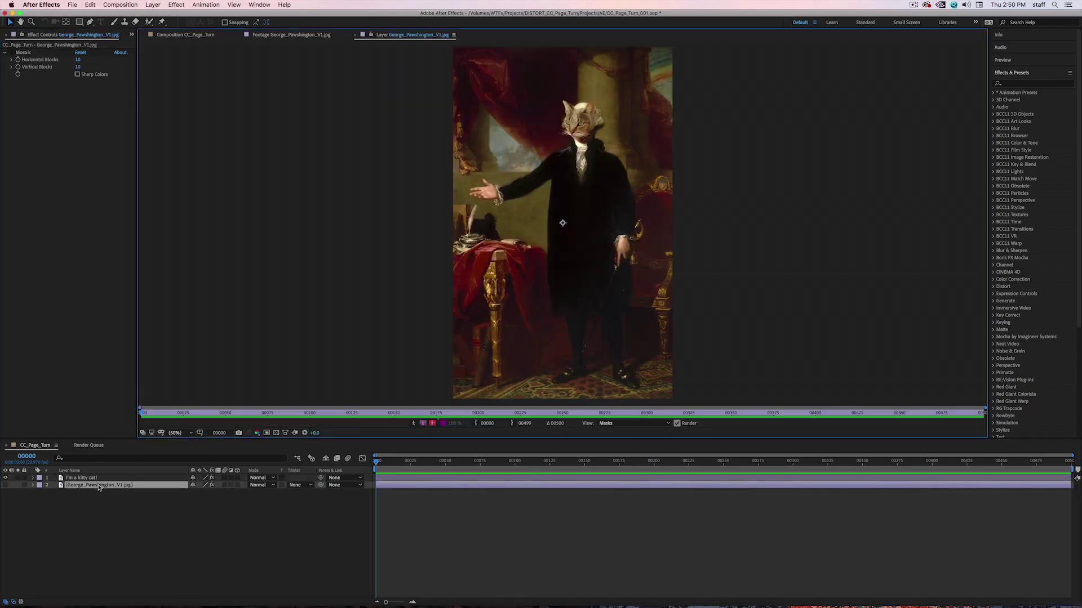
click(206, 36)
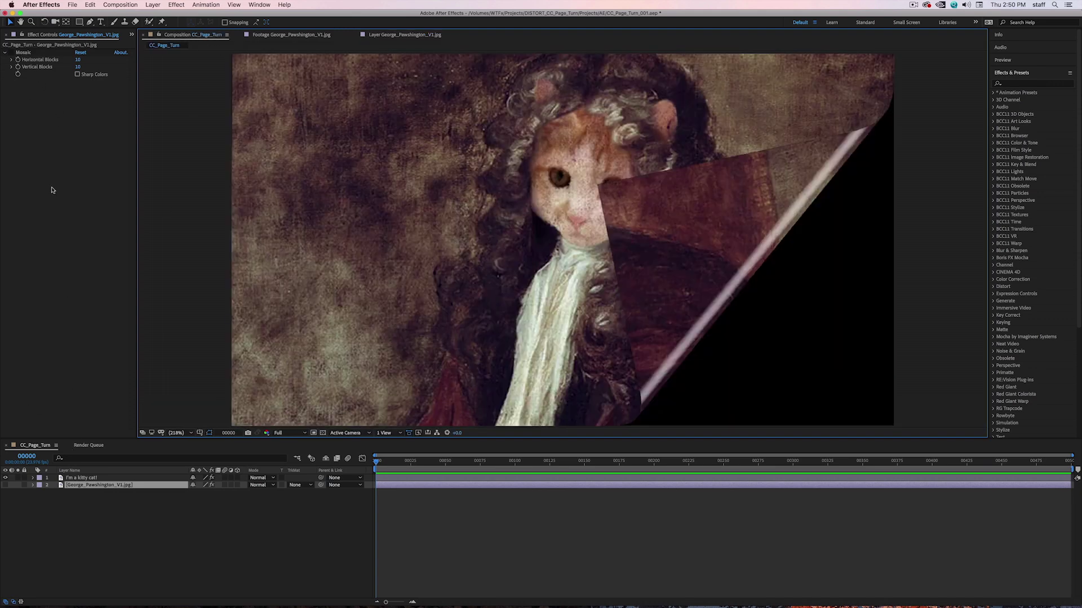
click(82, 477)
click(88, 122)
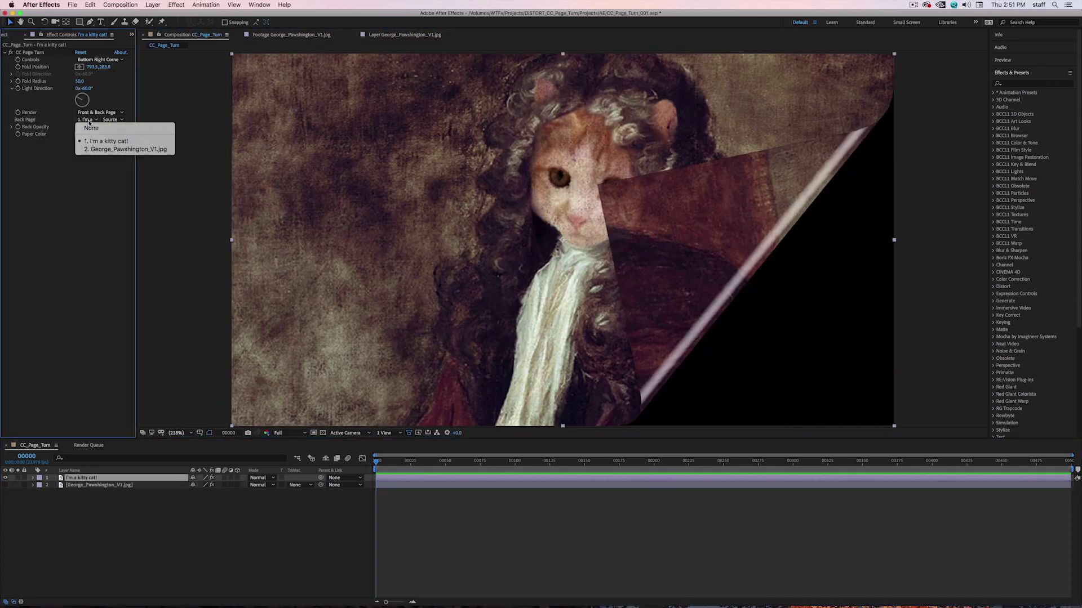
click(107, 151)
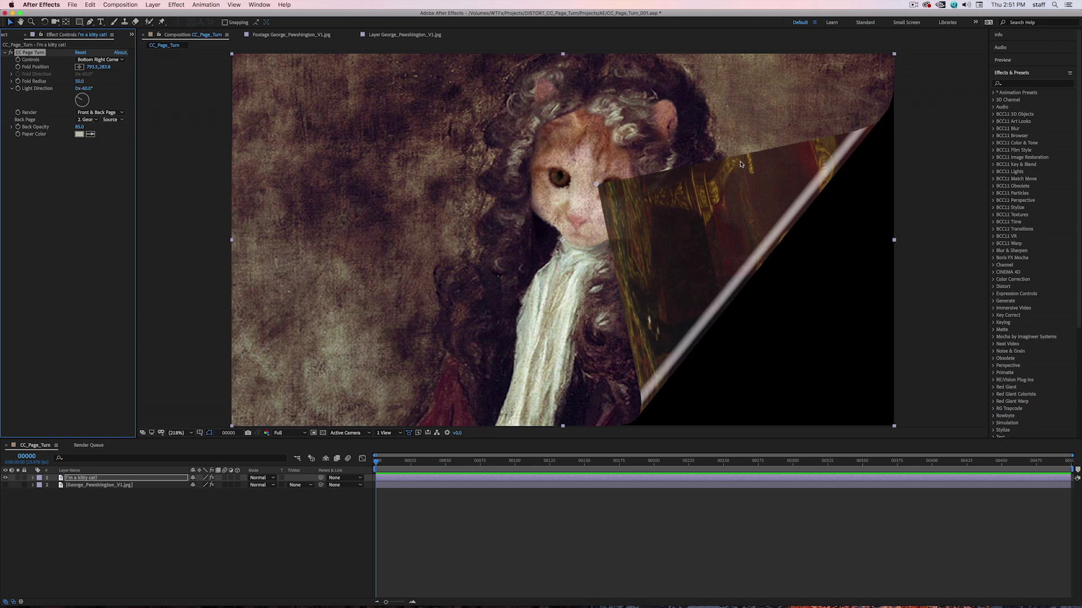
Step: Peel the fold far toward the bottom-left to preview the back, then undo it
drag(596, 185, 158, 423)
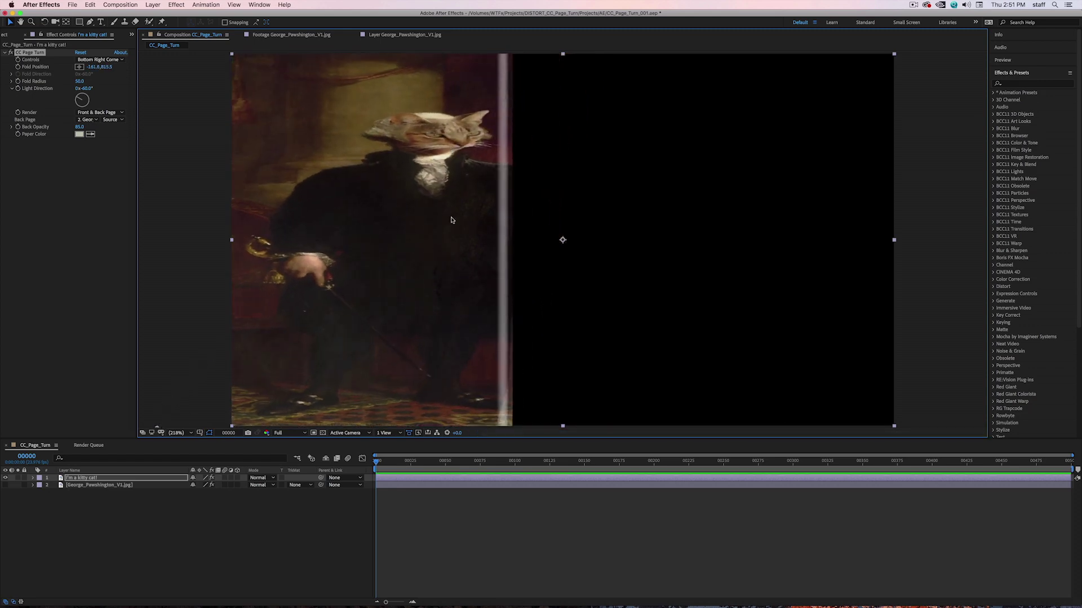
key(super+z)
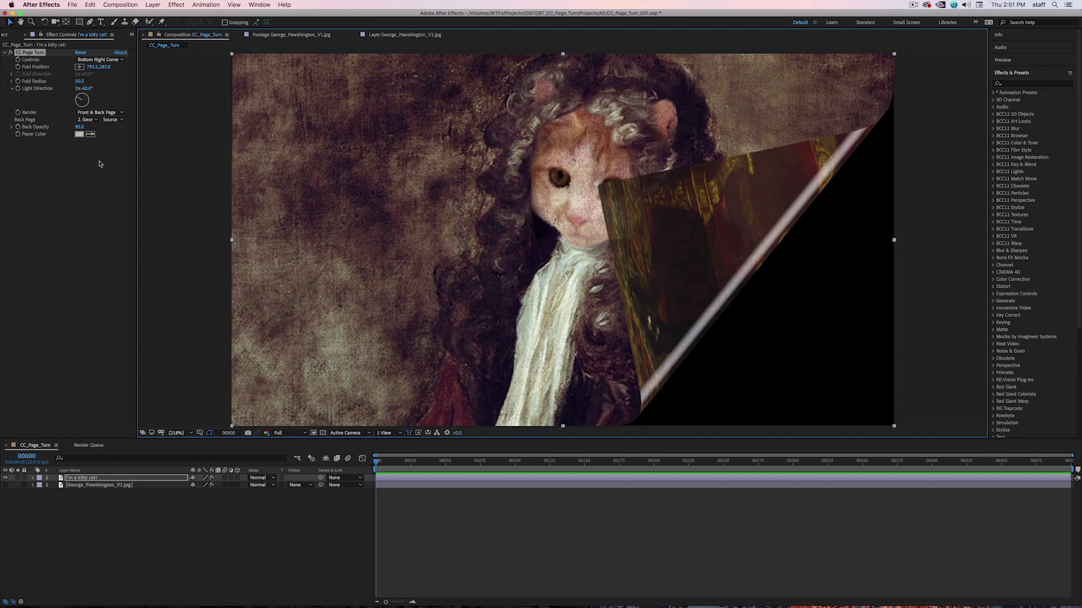
click(113, 120)
Step: Keep Back Page on Source, hide the cat layer, and mask the George painting around the cat's head
click(118, 127)
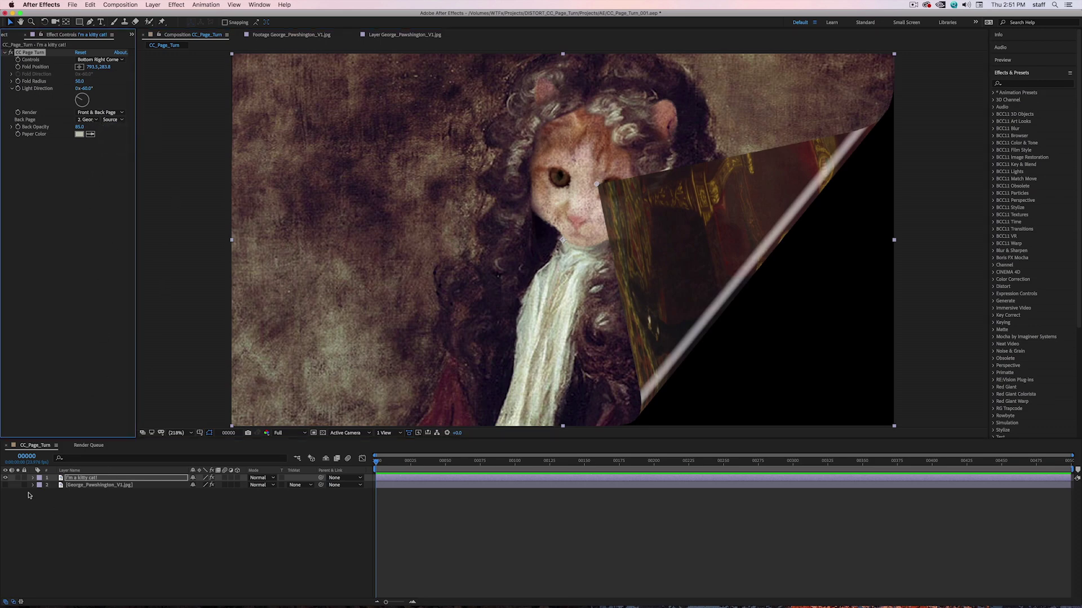
alt+click(5, 485)
click(47, 486)
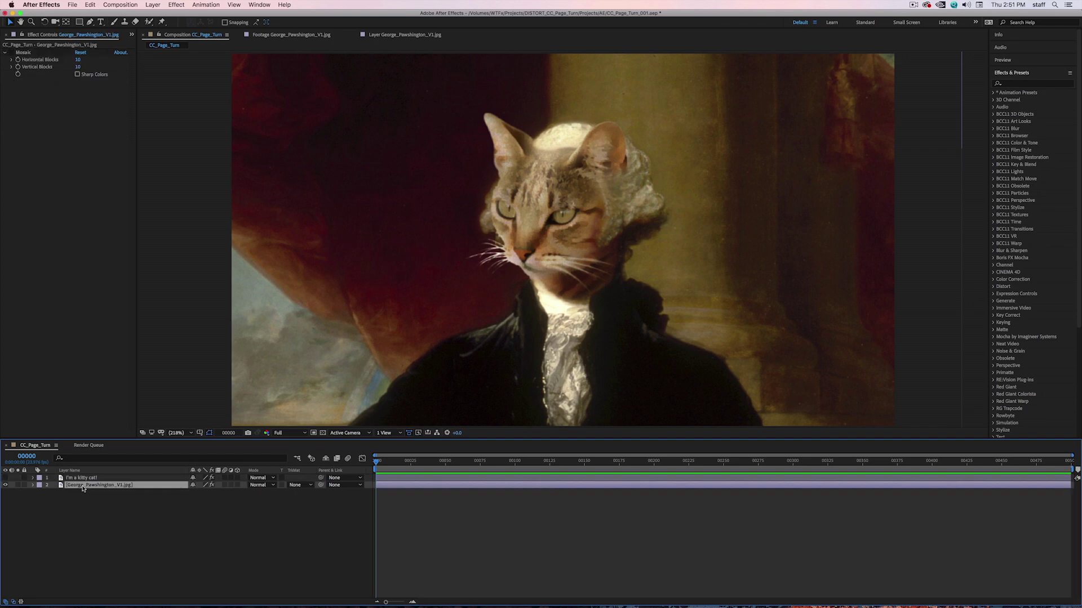
click(79, 23)
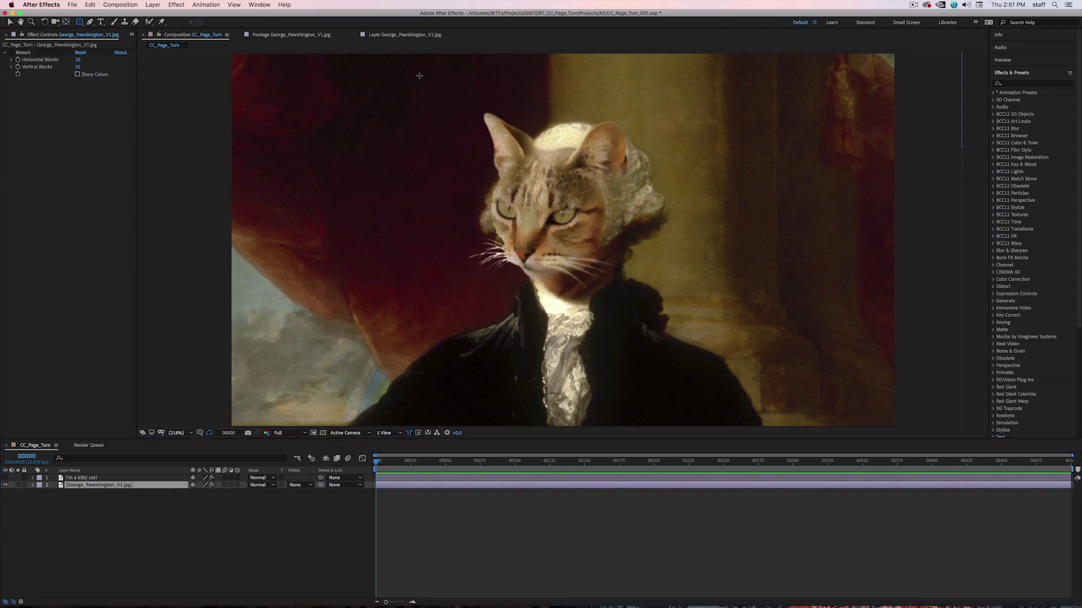
mouse_move(417, 74)
mouse_down()
mouse_move(744, 355)
mouse_move(722, 383)
mouse_up()
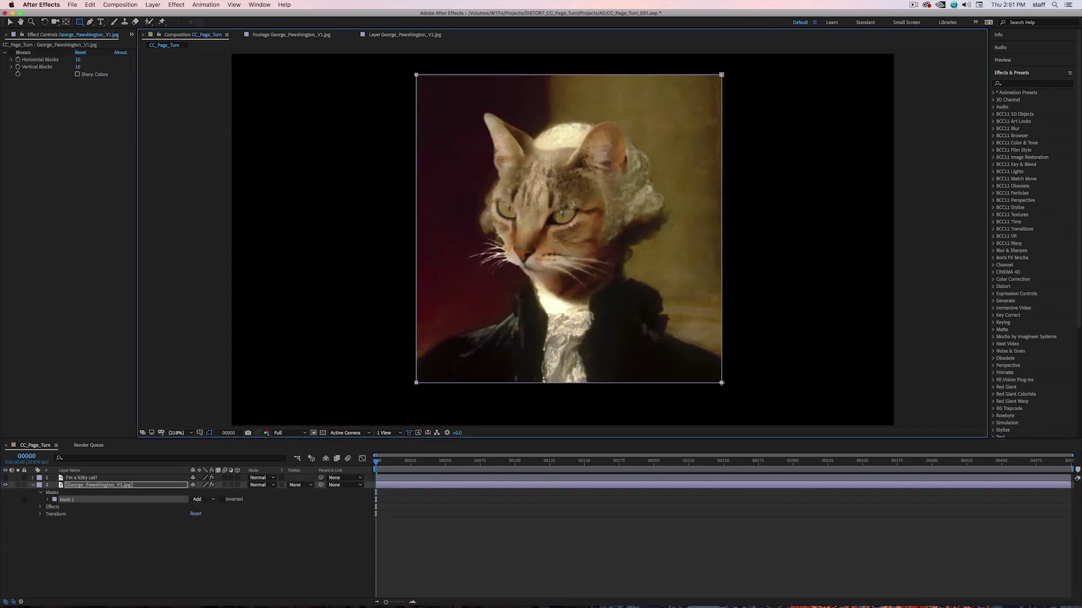
Step: Set the cat layer's Back Page to Masks, testing a fold drag and undoing it
click(87, 479)
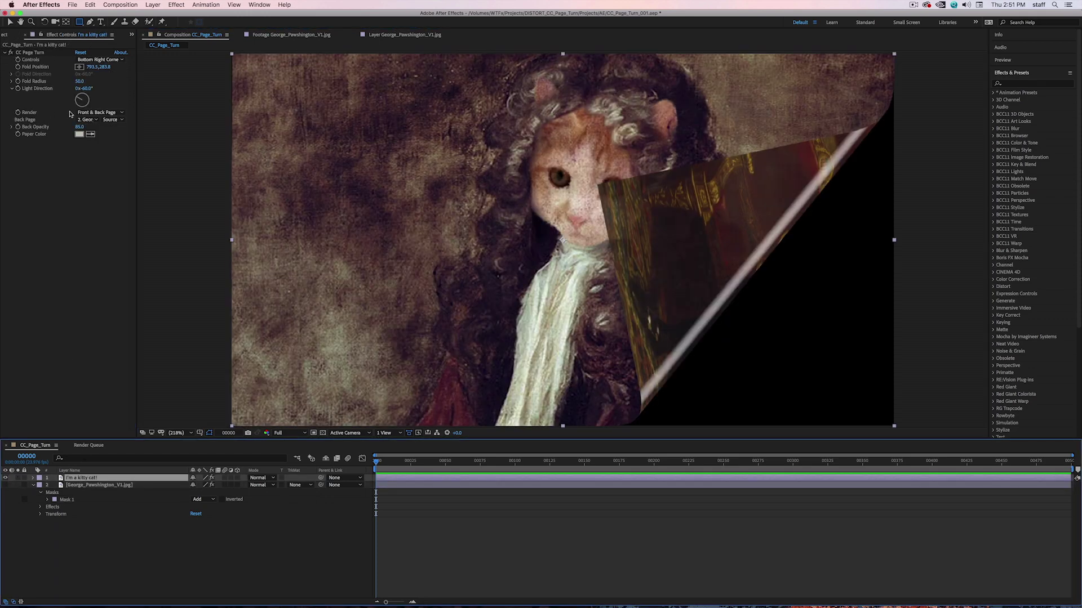
click(113, 120)
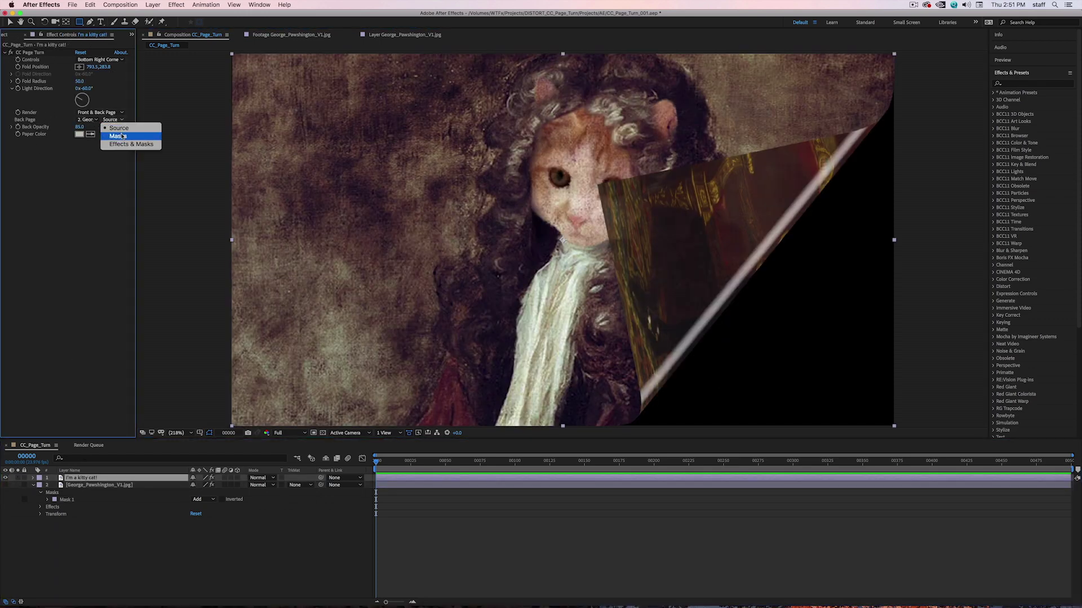
click(116, 136)
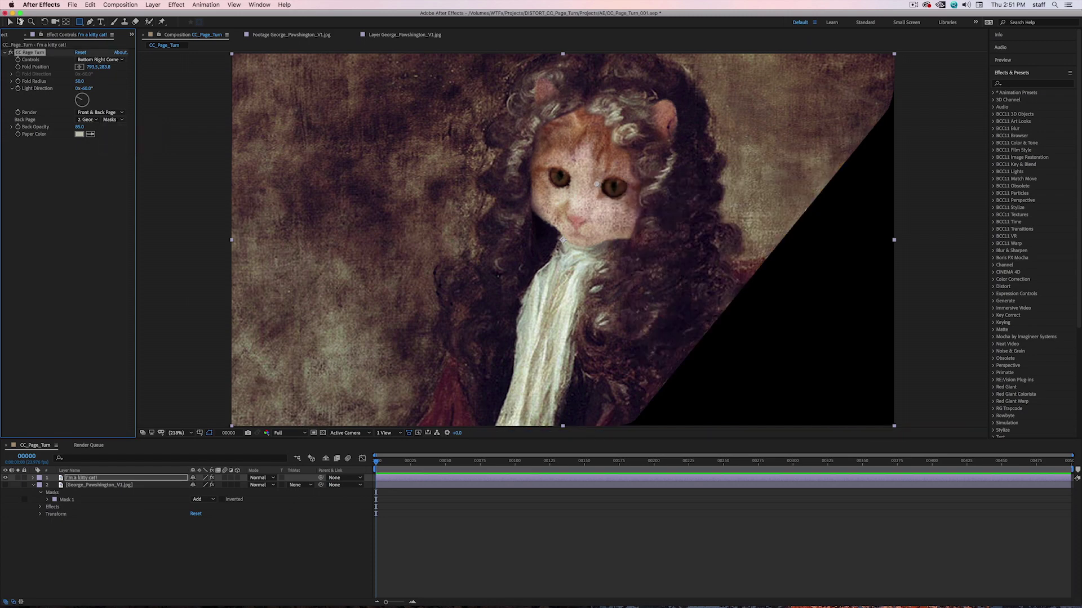
click(10, 21)
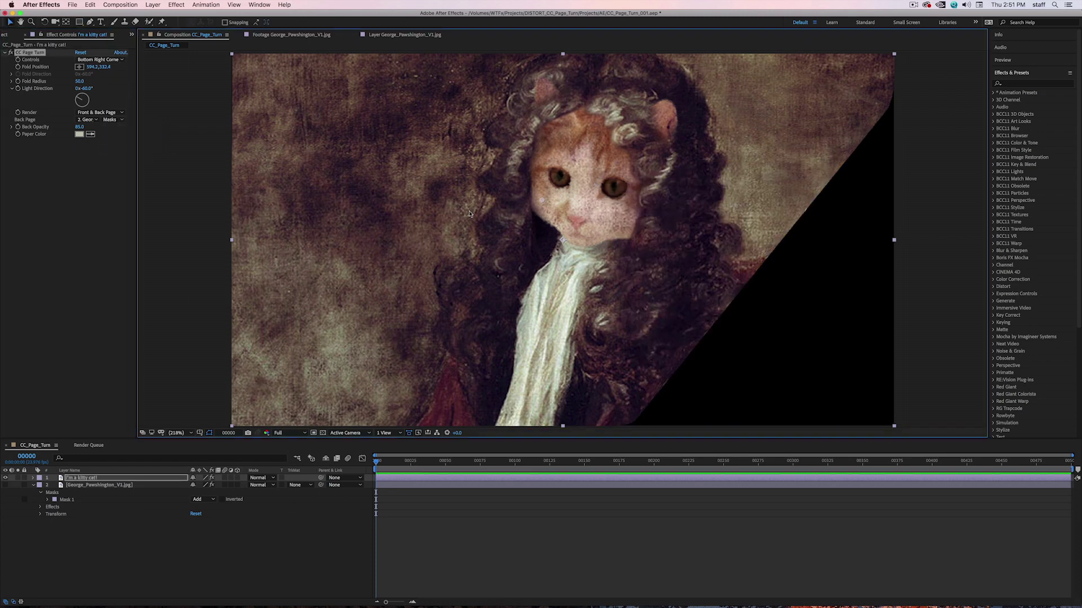
drag(596, 184, 196, 372)
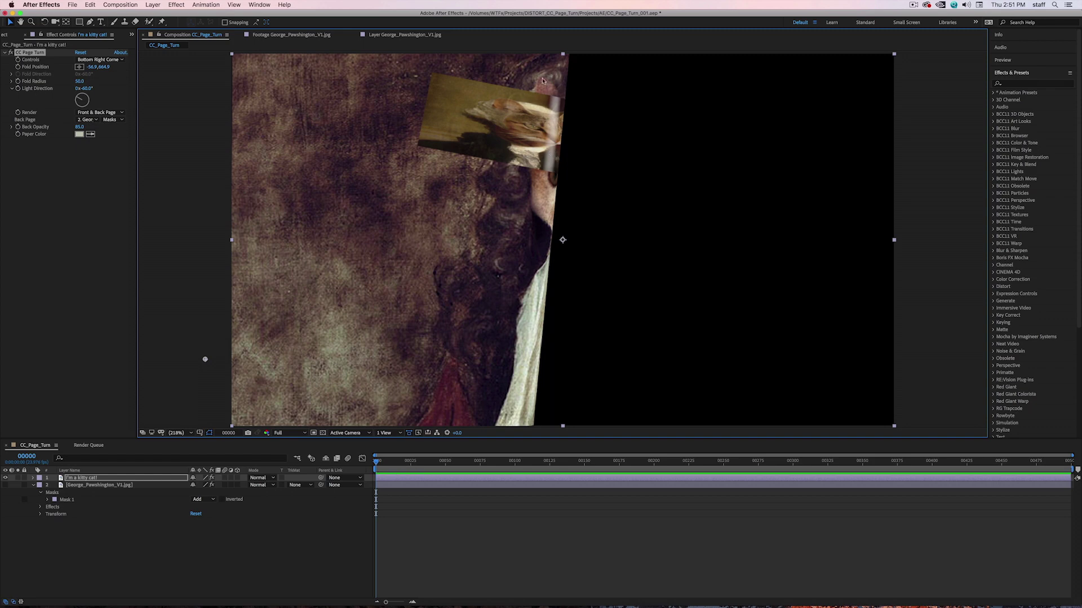
key(super+z)
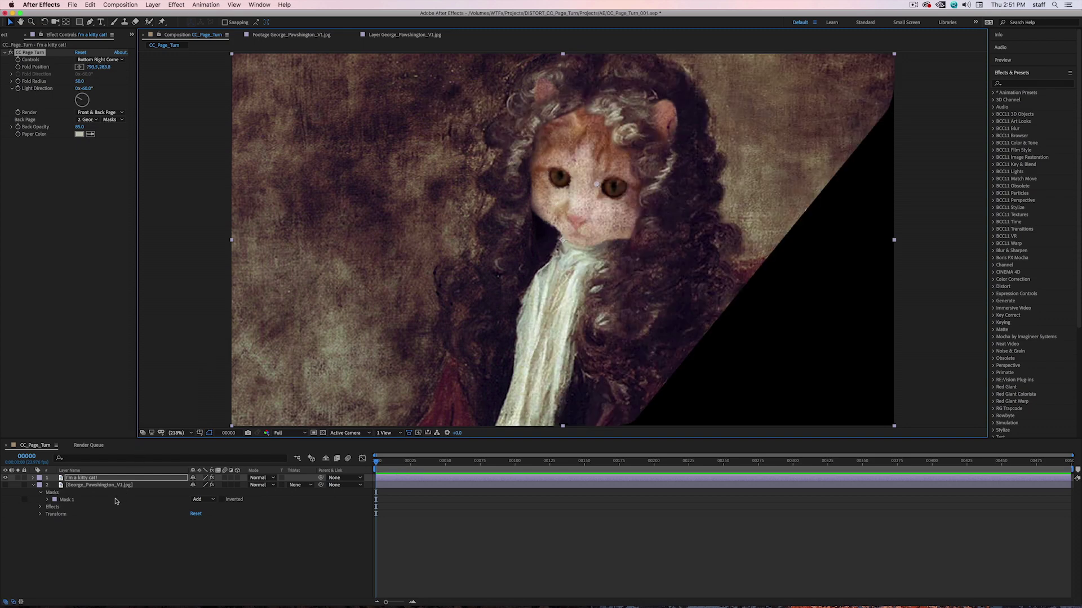
Step: Set Mask 1 mode to None and enable Mosaic on the visible background portrait
click(194, 498)
click(201, 506)
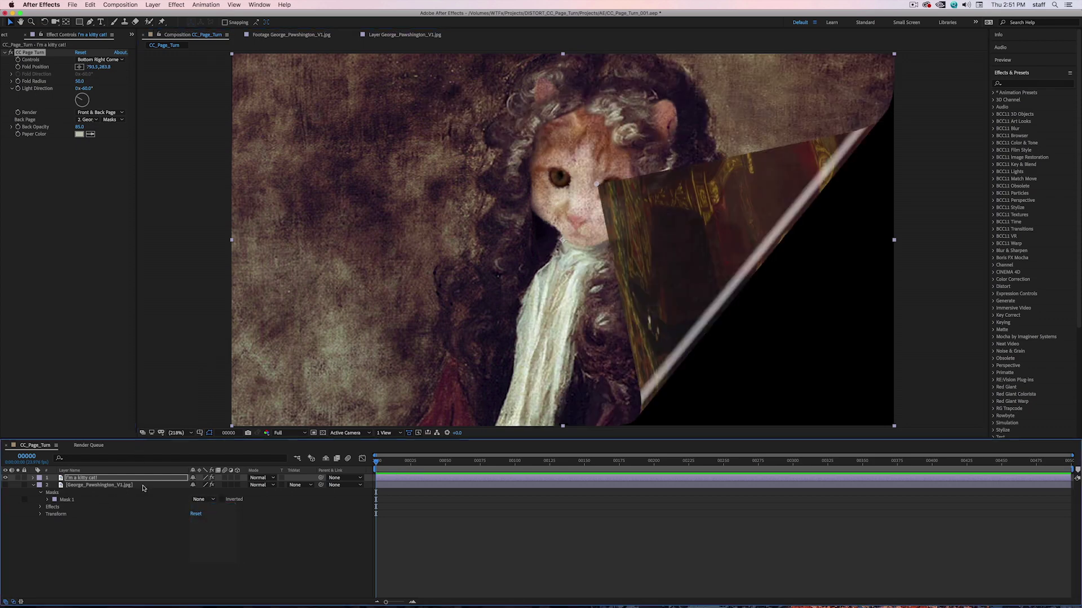
click(5, 485)
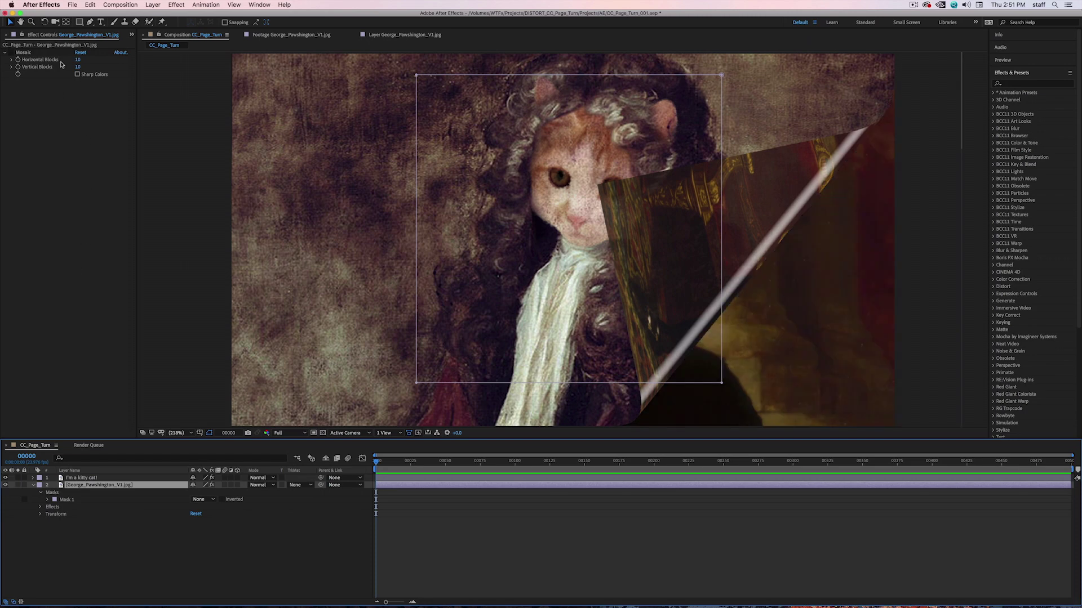
click(12, 52)
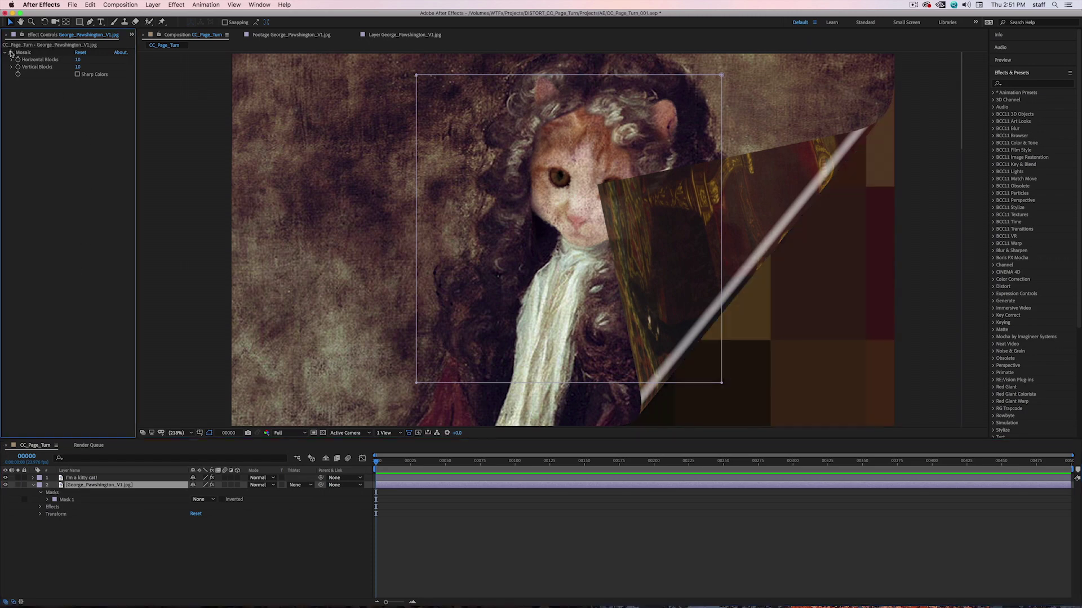
Step: Hide the background portrait and set the cat layer's Back Page to Effects & Masks
click(80, 478)
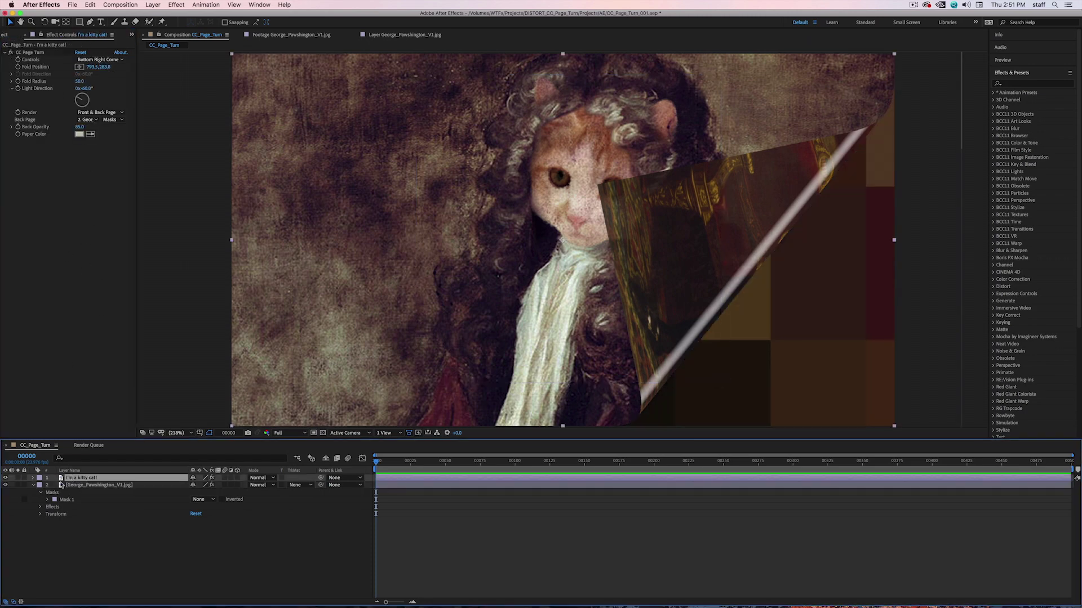
click(6, 485)
click(111, 120)
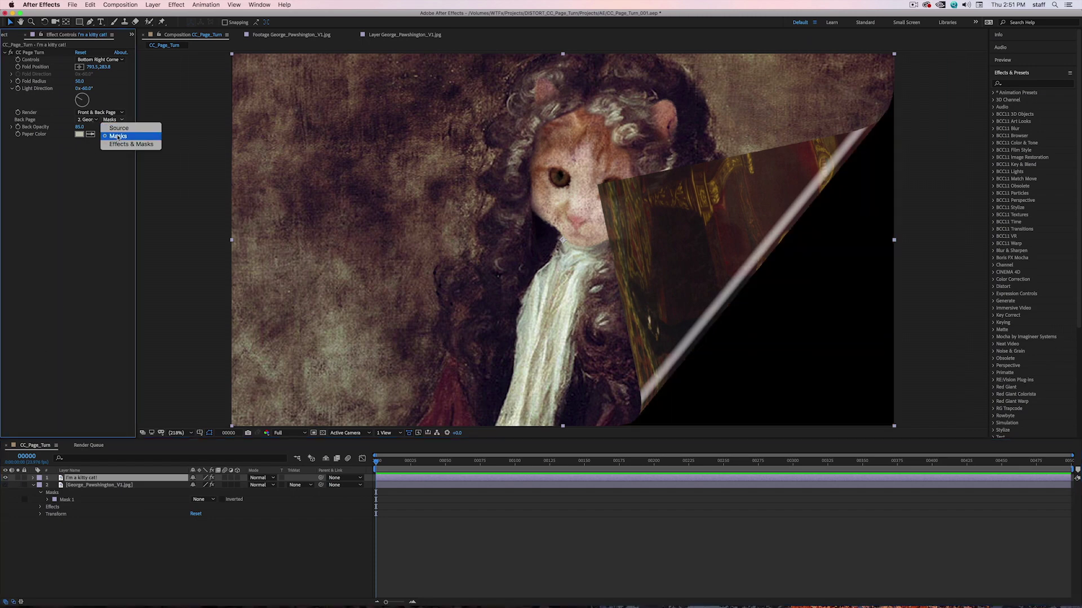
click(121, 145)
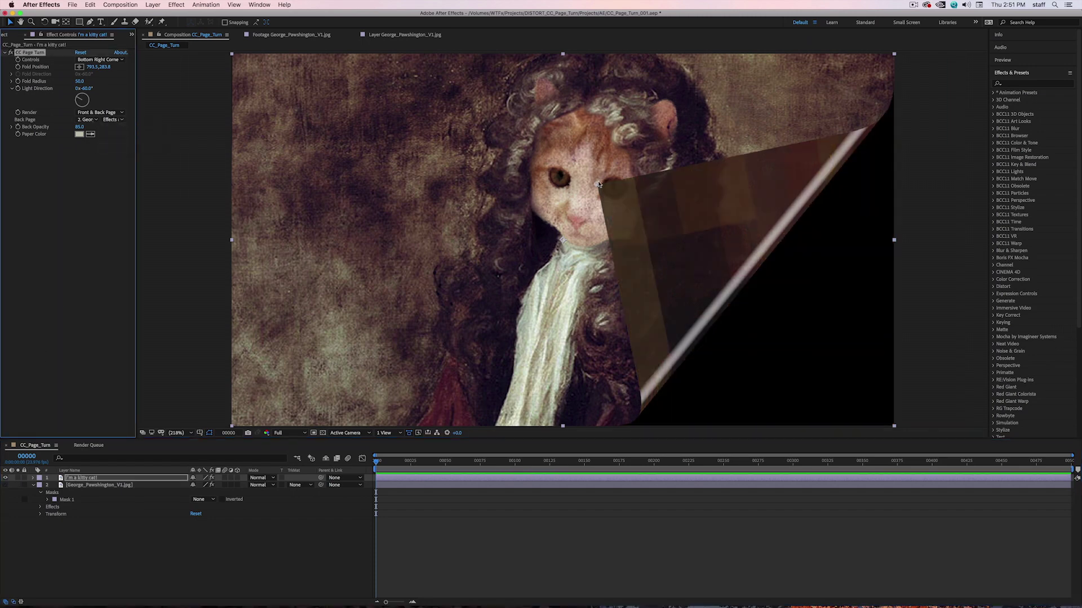
drag(544, 198, 606, 186)
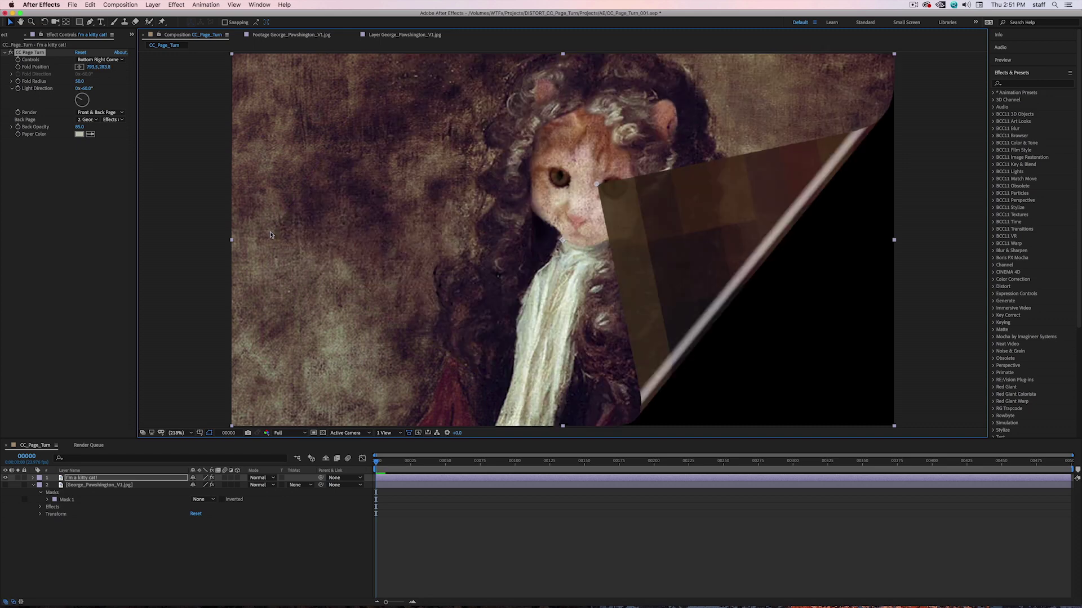
click(112, 120)
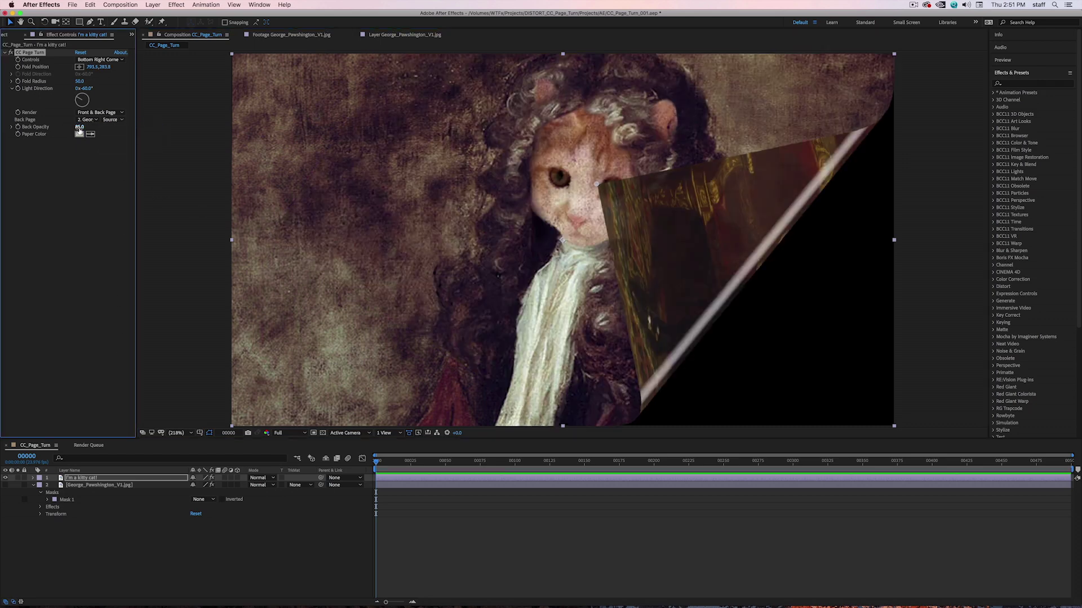
Step: Fade Back Opacity to zero and try red, then cyan, as the Paper Color
drag(80, 129, 141, 143)
click(79, 137)
click(119, 273)
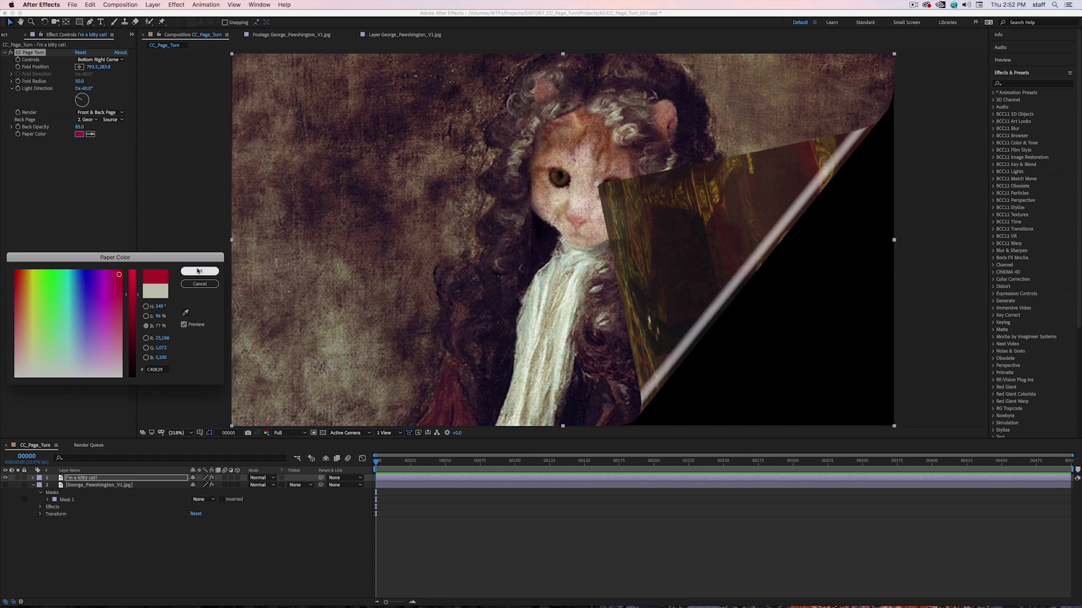
click(200, 271)
click(80, 134)
click(100, 277)
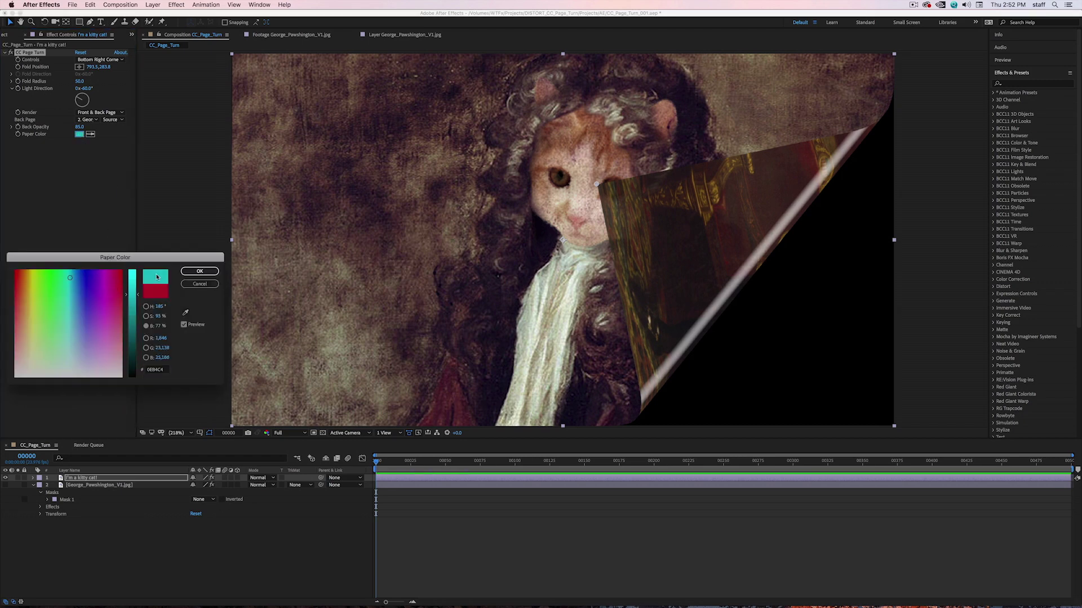
click(198, 275)
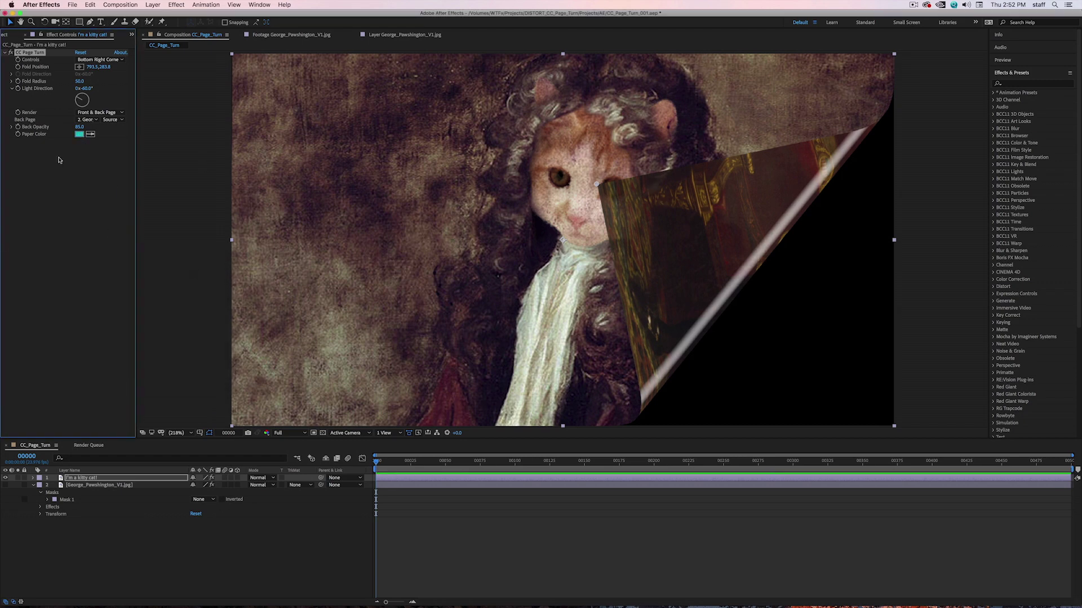
Step: Set the Back Page layer to None and change Paper Color to purple
click(86, 120)
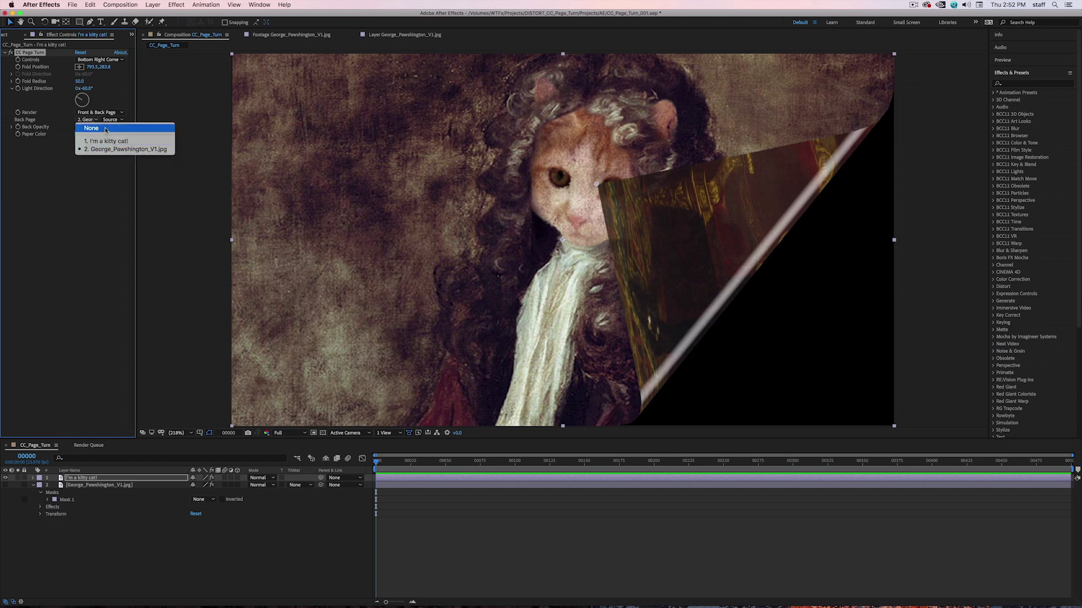
click(91, 128)
click(80, 134)
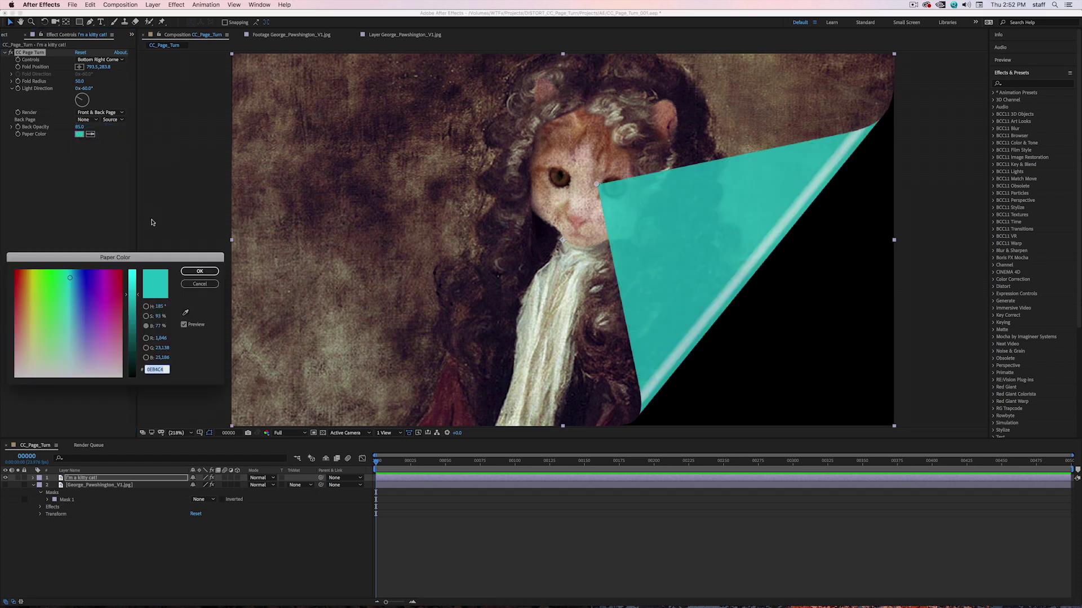
click(98, 280)
click(197, 272)
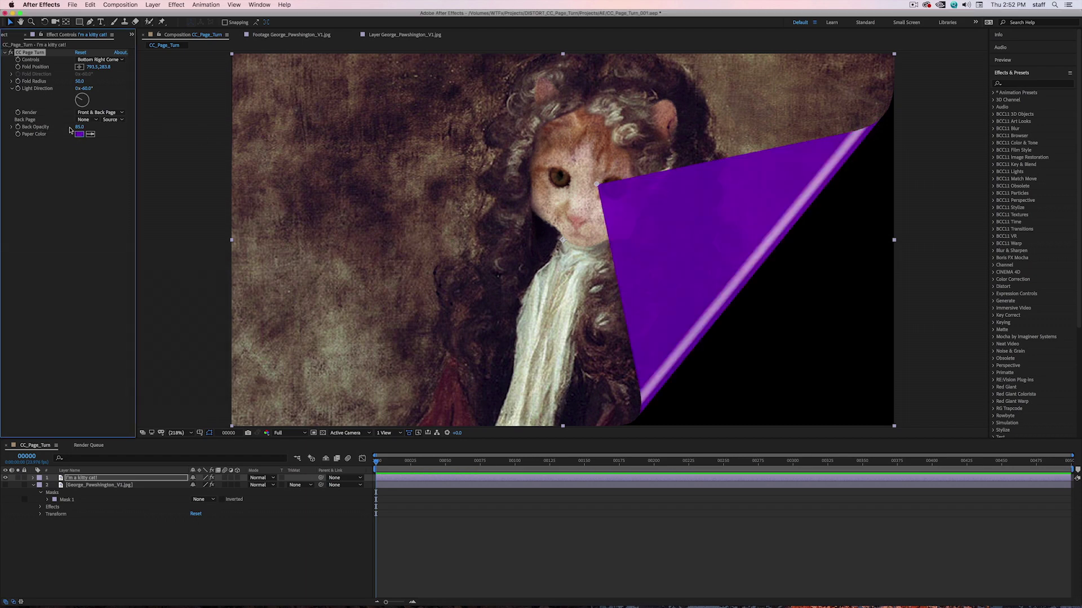
click(84, 120)
Step: Use I'm a kitty cat! as Back Page, switch to Classic UI, then move and rotate the fold
click(89, 140)
click(92, 60)
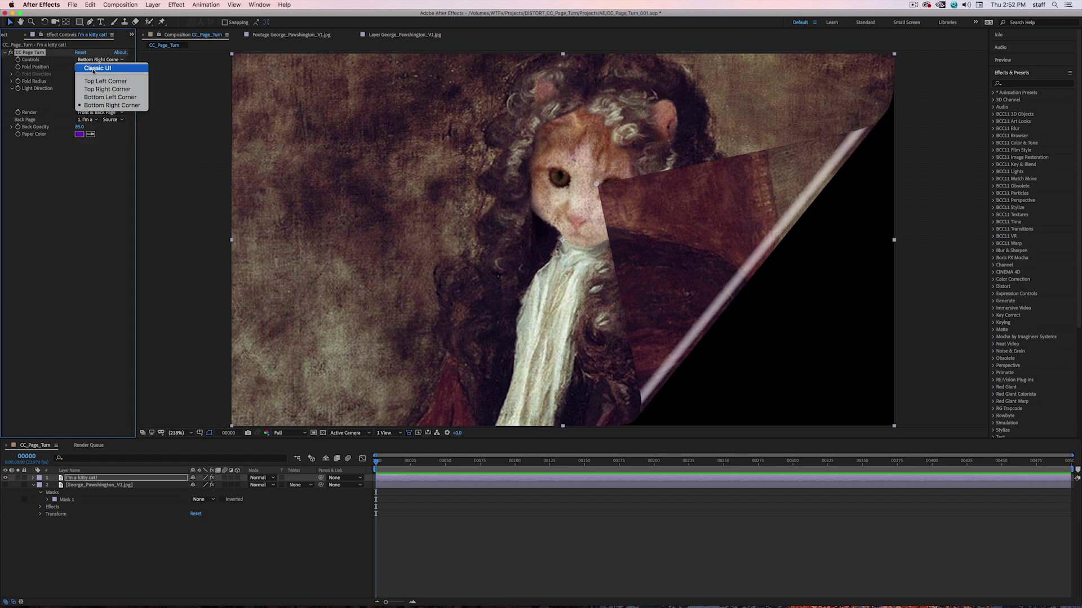
click(95, 68)
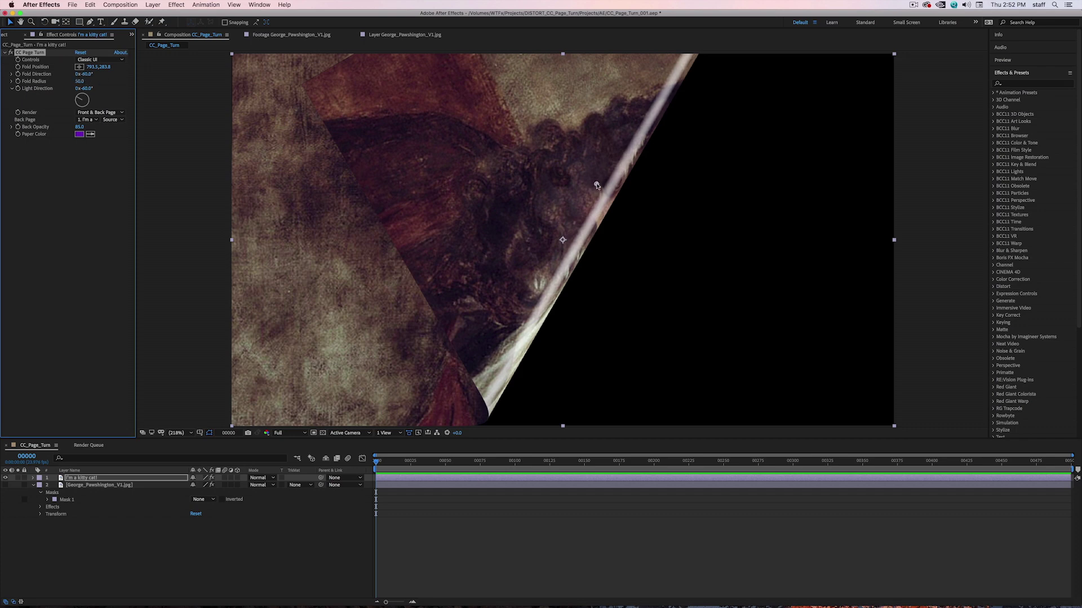
drag(596, 186, 612, 328)
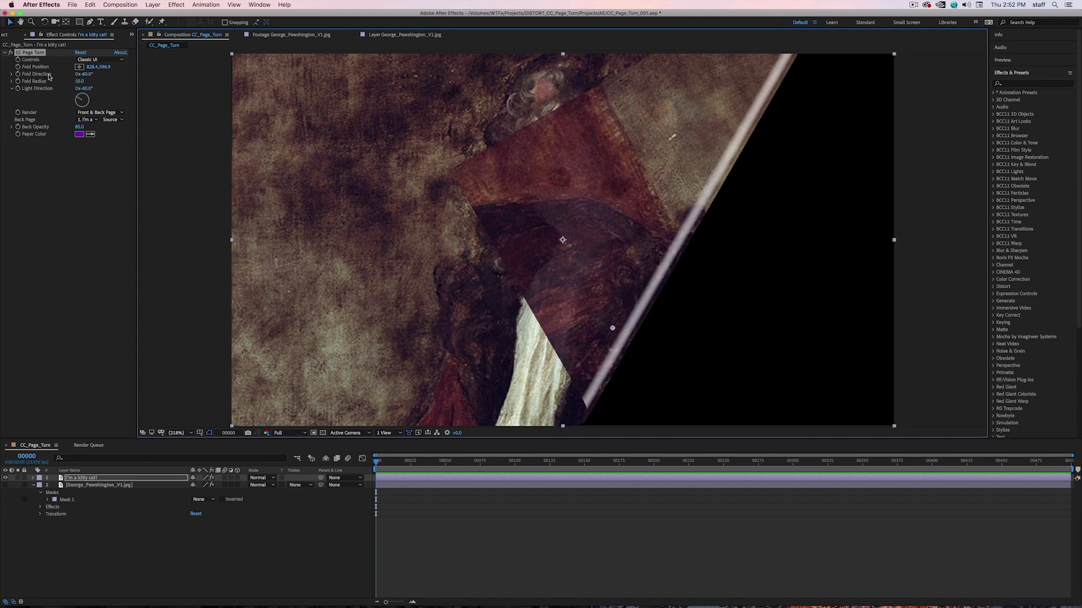
drag(85, 75, 122, 74)
Step: Reset CC Page Turn to defaults, leaving a small bottom-right corner curl
click(80, 52)
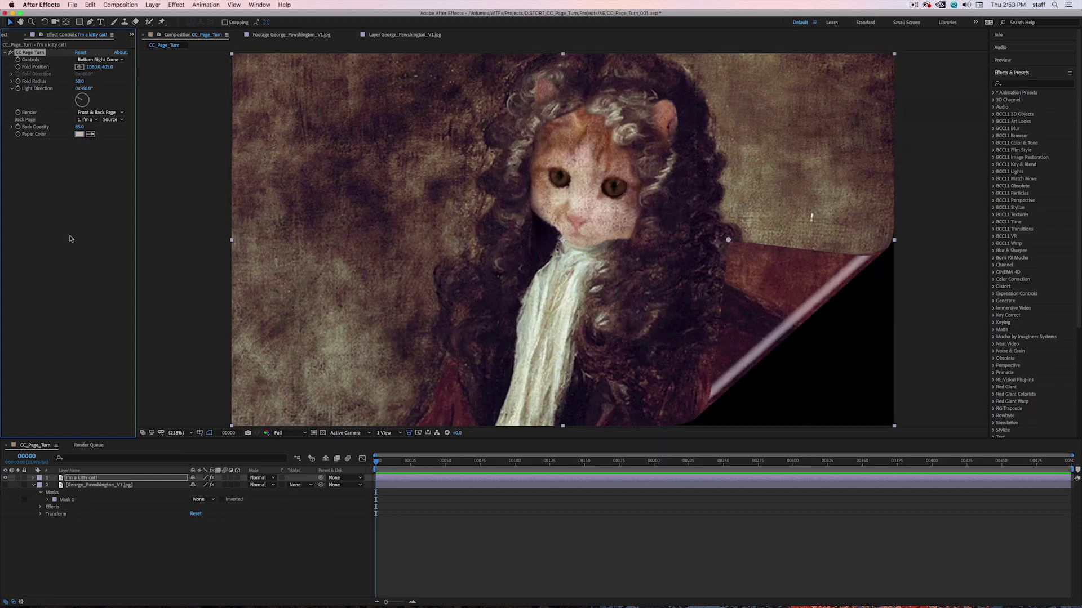